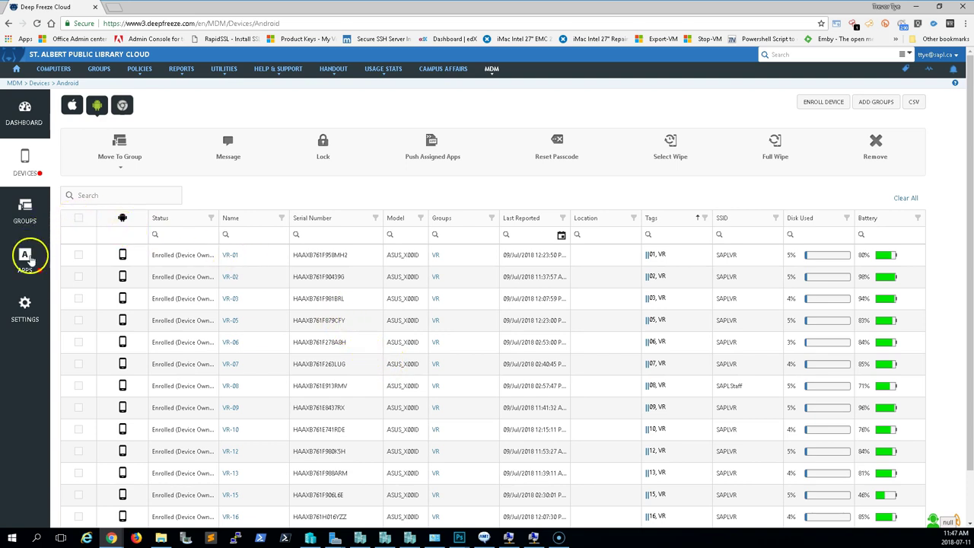
# Step: Open the Android Apps Catalogue from the APPS sidebar entry
pyautogui.click(28, 259)
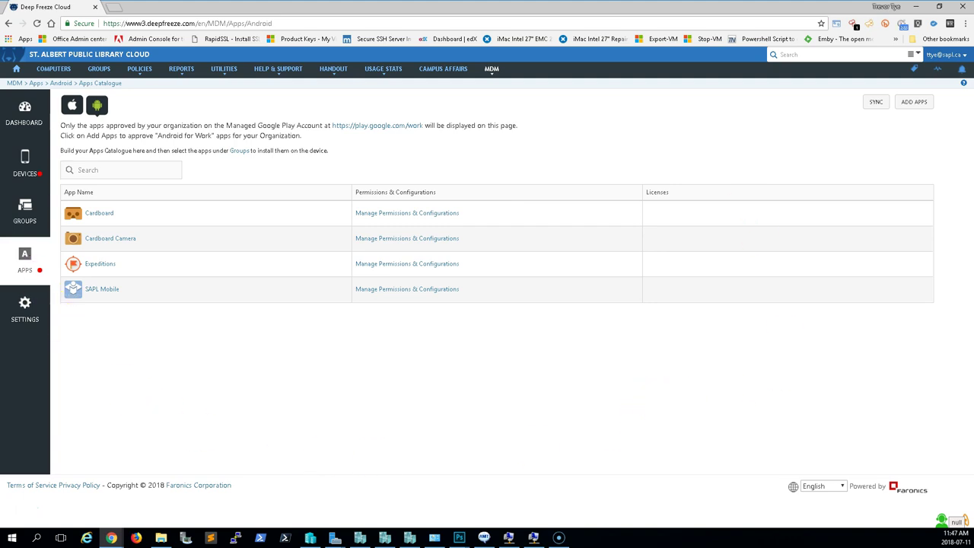
# Step: Open the embedded Google Play store under ADD APPS, ready to search
pyautogui.click(921, 109)
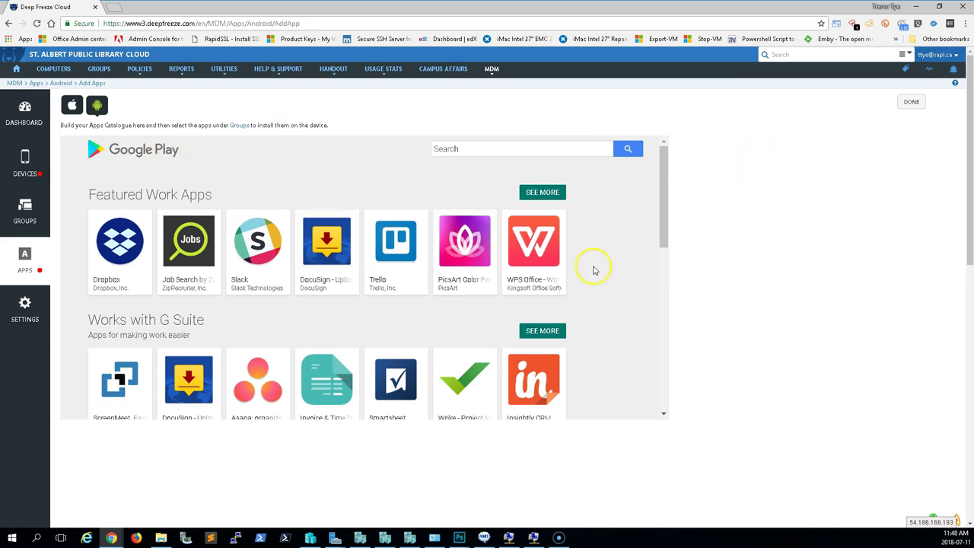
pyautogui.scroll(-5, 601, 304)
pyautogui.scroll(5, 614, 330)
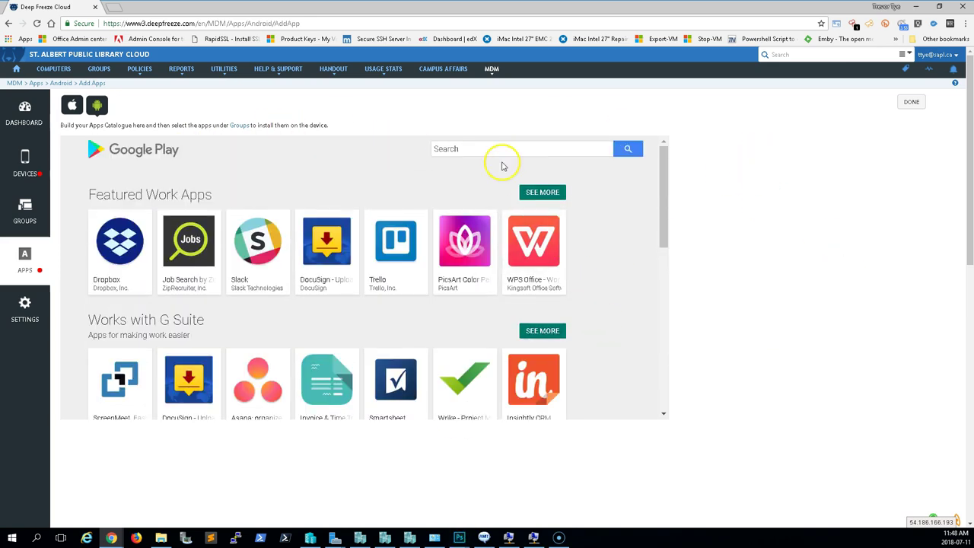
pyautogui.click(473, 150)
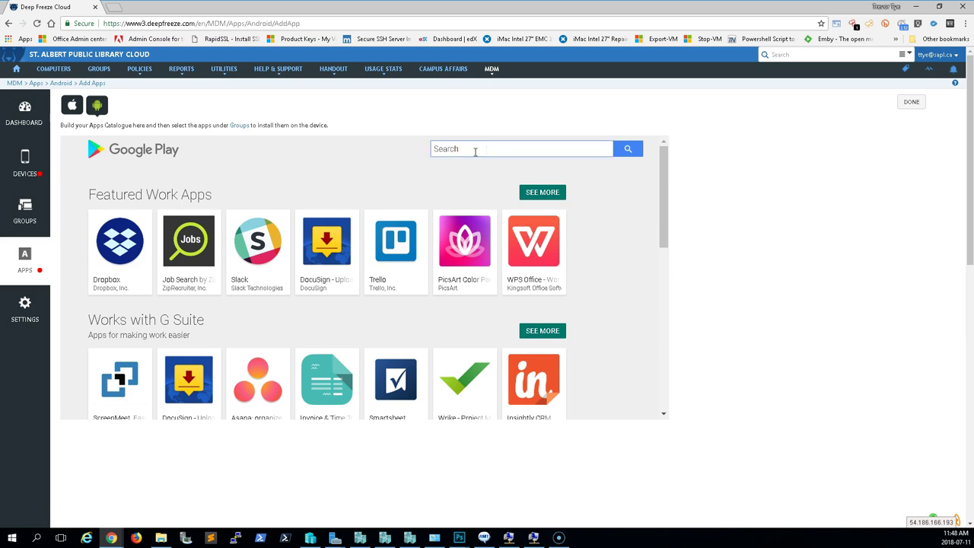
pyautogui.scroll(-5, 312, 228)
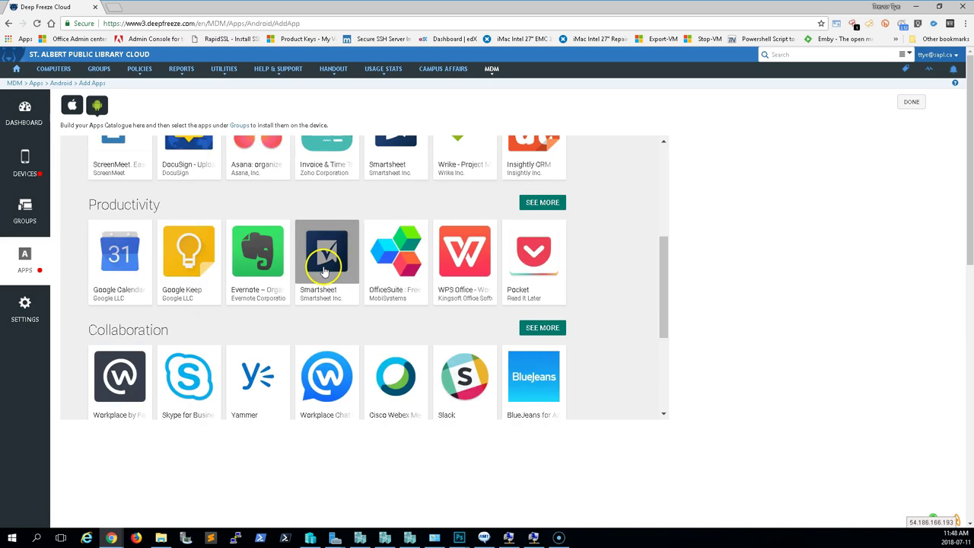
pyautogui.scroll(-3, 322, 259)
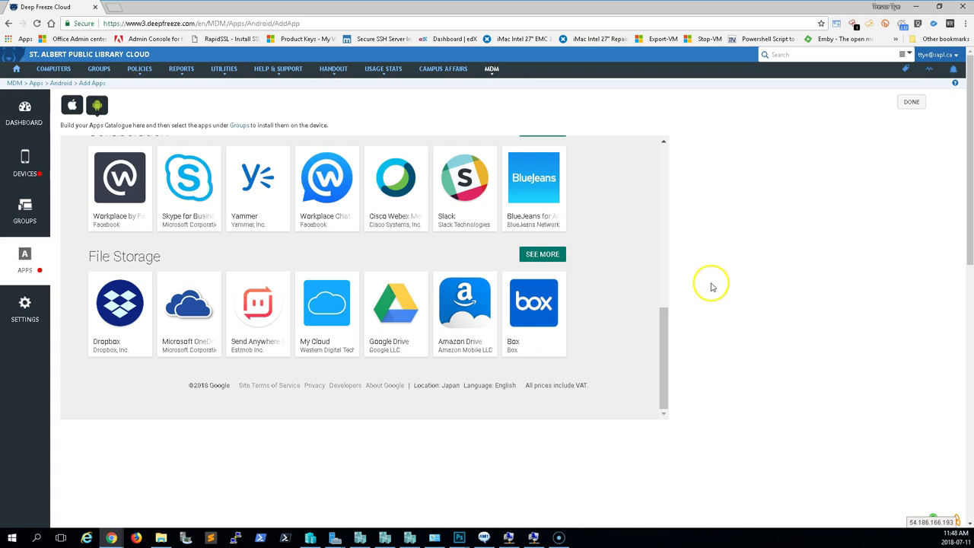
pyautogui.scroll(10, 648, 324)
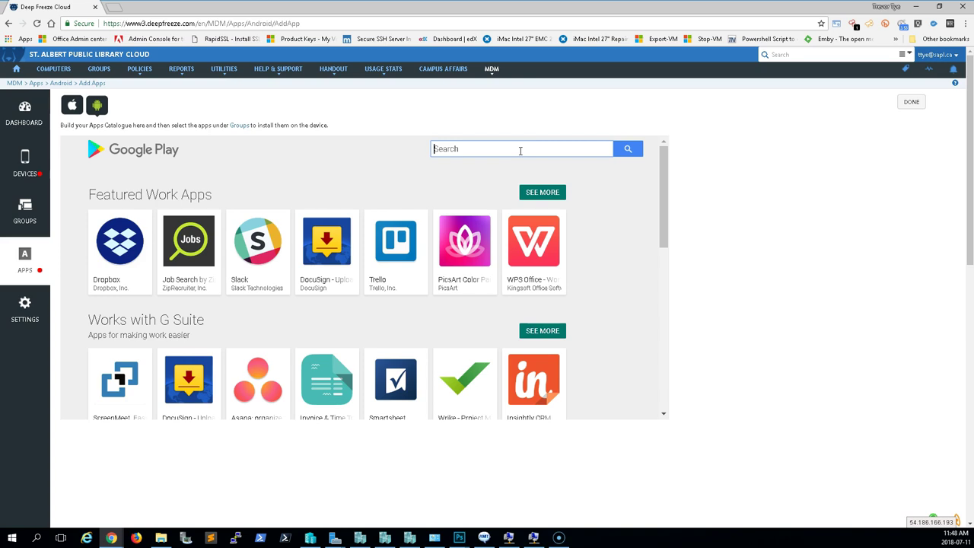
# Step: Search Google Play for 'office' and browse the Word, Excel and Outlook results
pyautogui.write('office')
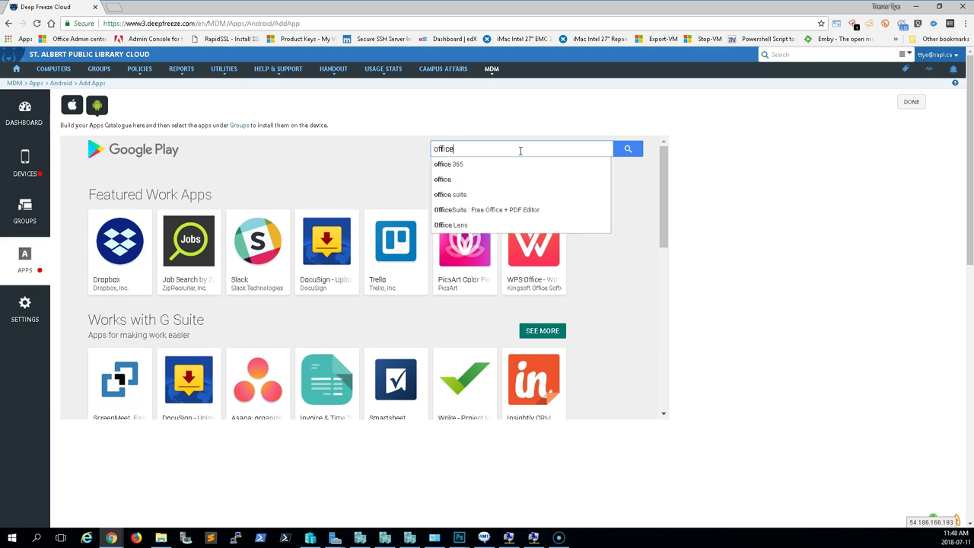
pyautogui.press('Return')
pyautogui.scroll(-2, 407, 320)
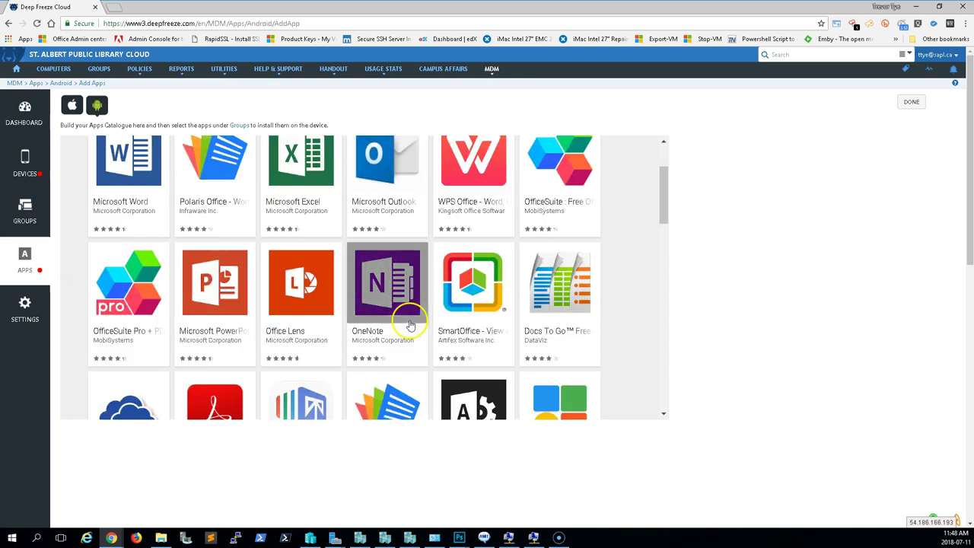
pyautogui.scroll(-3, 452, 338)
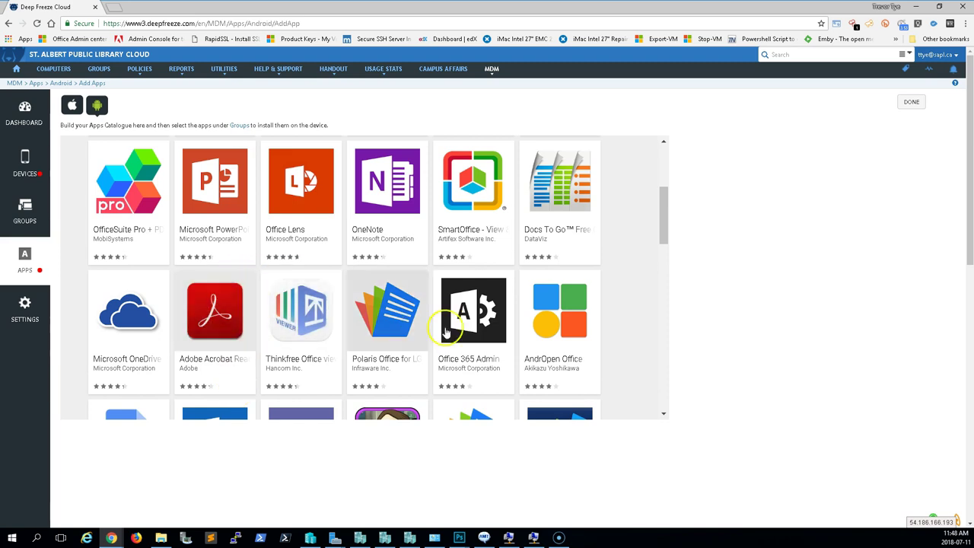
pyautogui.scroll(-1, 472, 339)
pyautogui.scroll(-1, 473, 350)
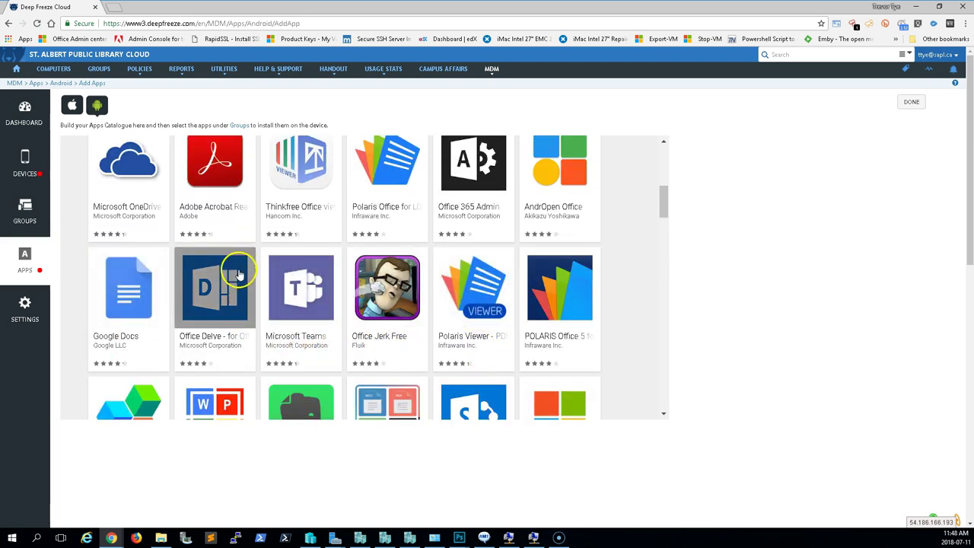
pyautogui.scroll(-2, 322, 352)
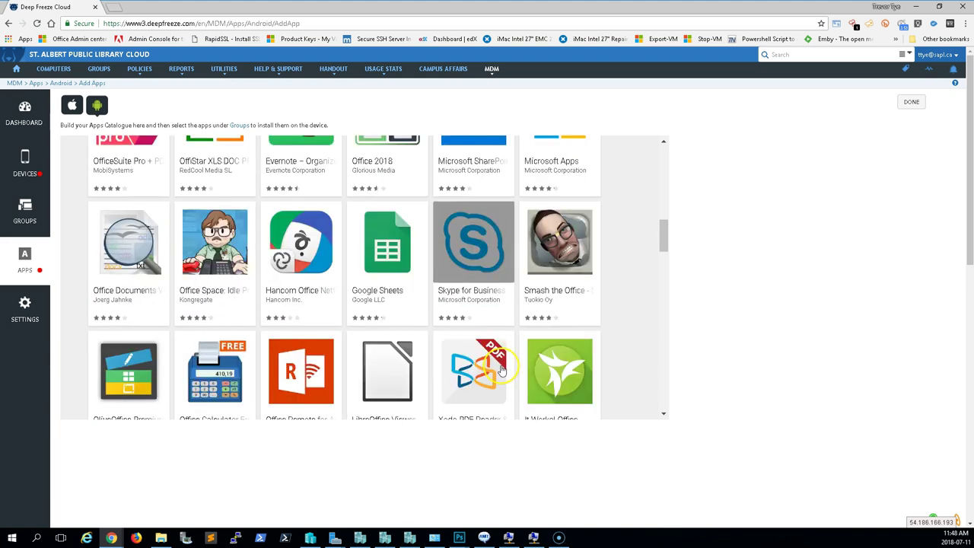
pyautogui.scroll(-2, 472, 358)
pyautogui.scroll(3, 446, 245)
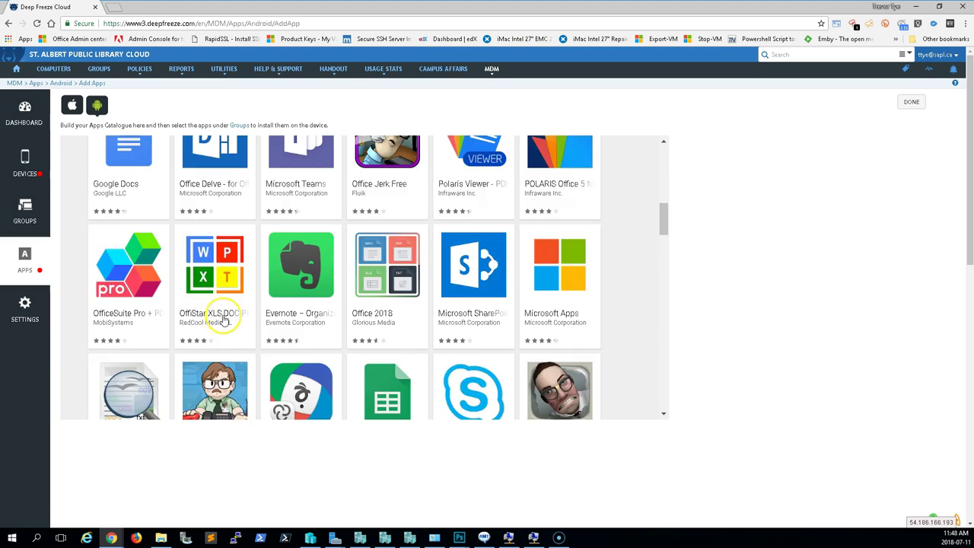
pyautogui.scroll(1, 217, 320)
pyautogui.scroll(1, 223, 320)
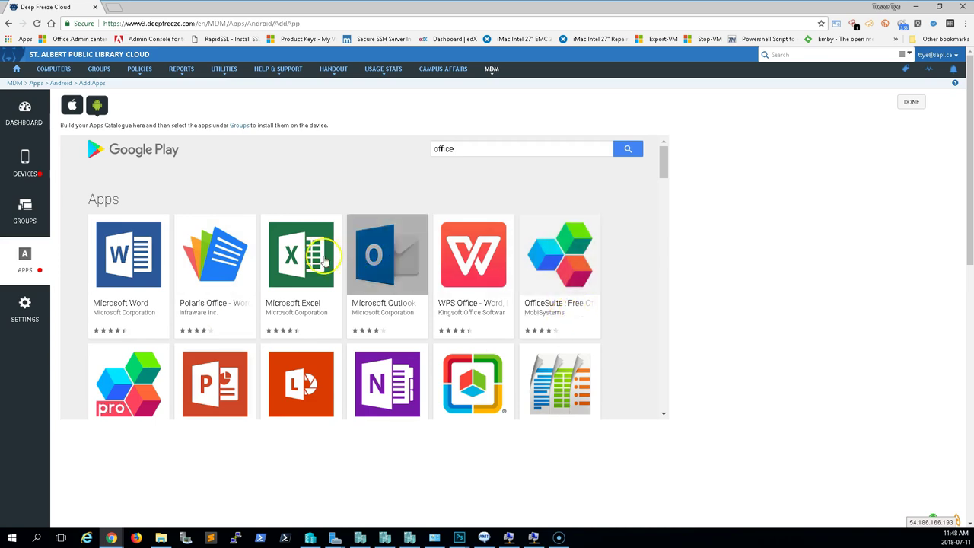
# Step: Approve Microsoft Word, accept its permissions, and keep it approved when requesting new permissions
pyautogui.click(154, 280)
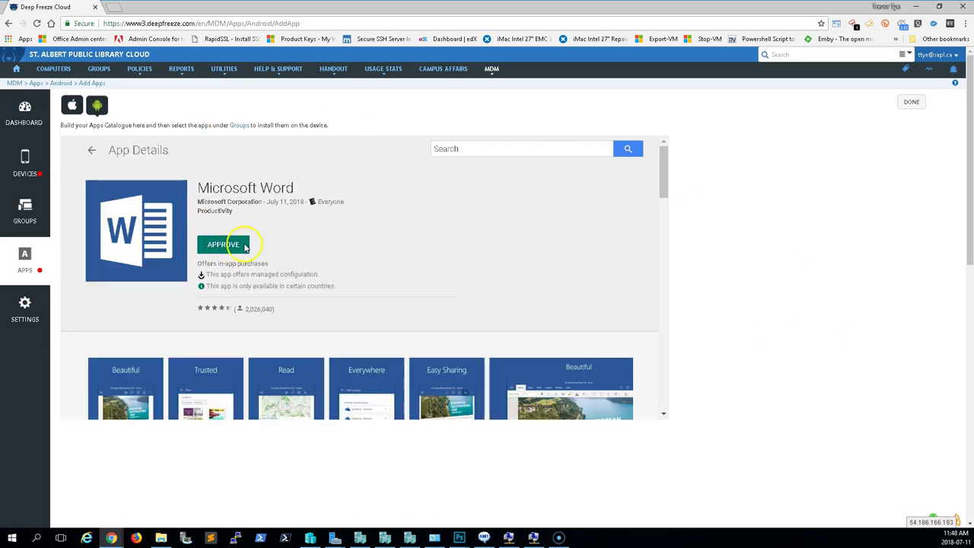
pyautogui.click(231, 245)
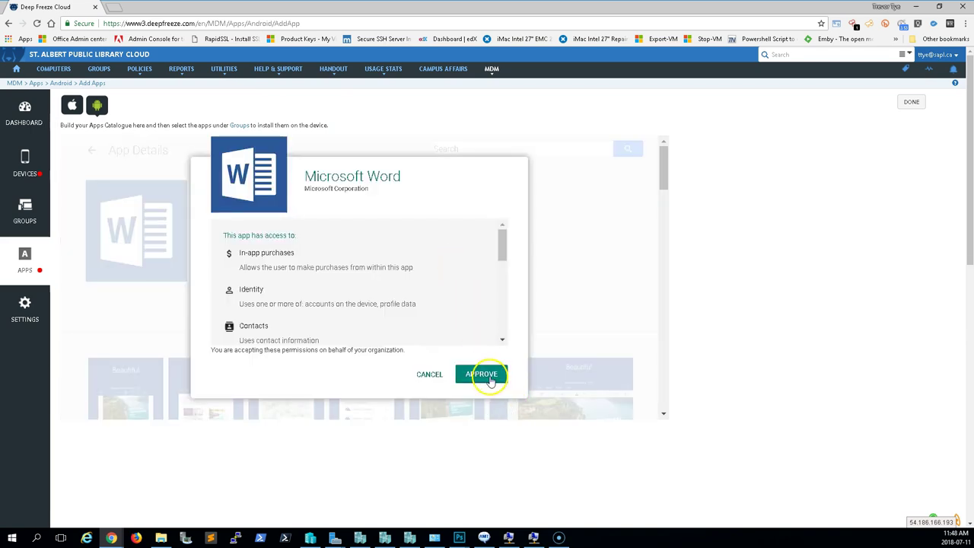
pyautogui.click(492, 373)
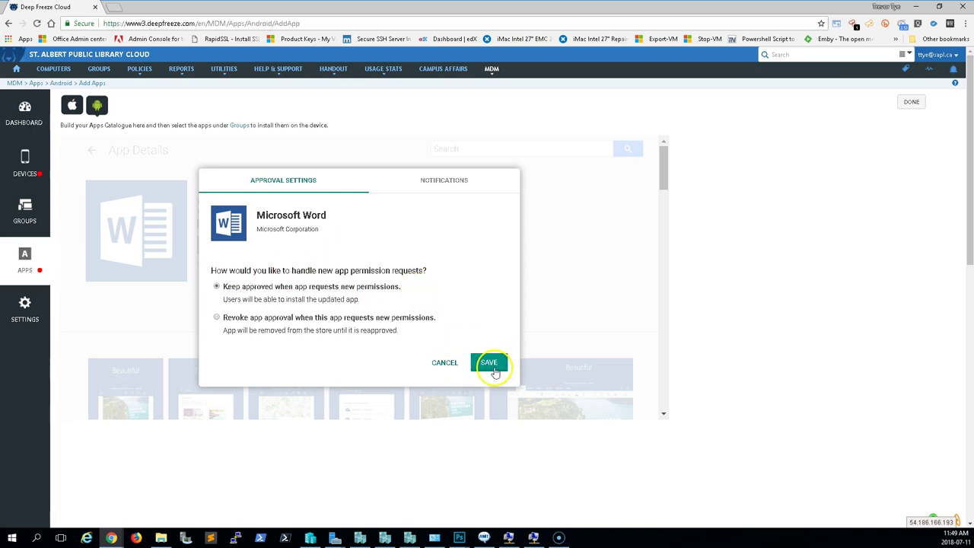
pyautogui.click(491, 365)
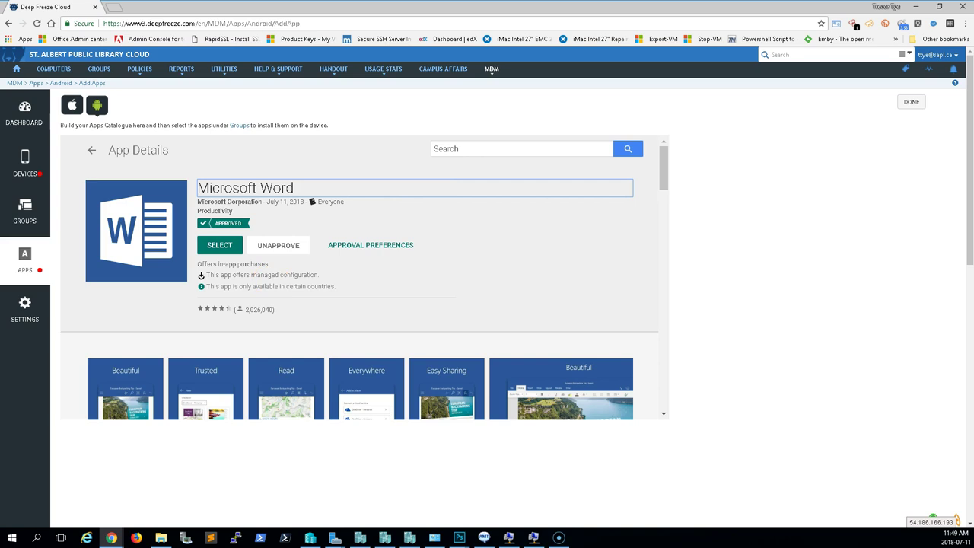
# Step: Select Microsoft Word into the catalogue and close its approval preferences without changes
pyautogui.click(220, 247)
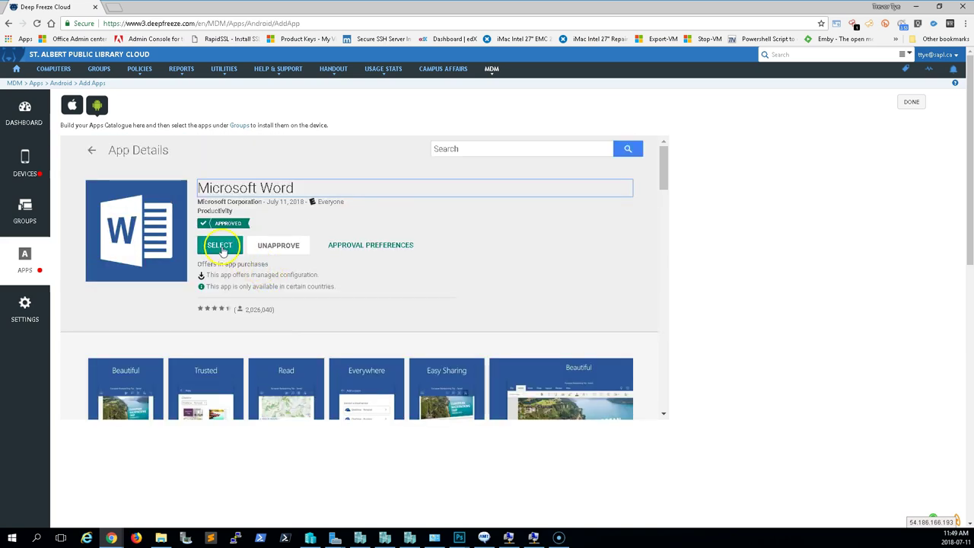
pyautogui.click(398, 246)
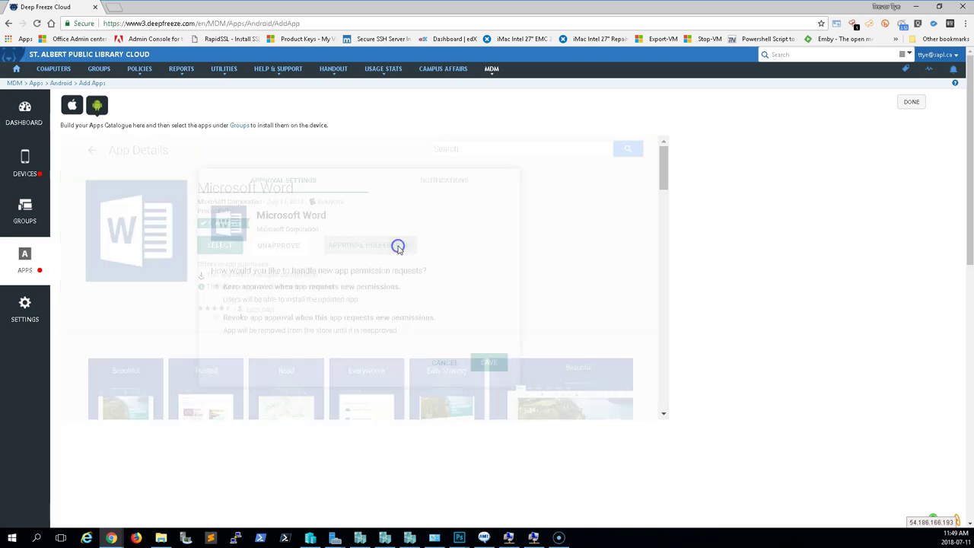
pyautogui.click(439, 180)
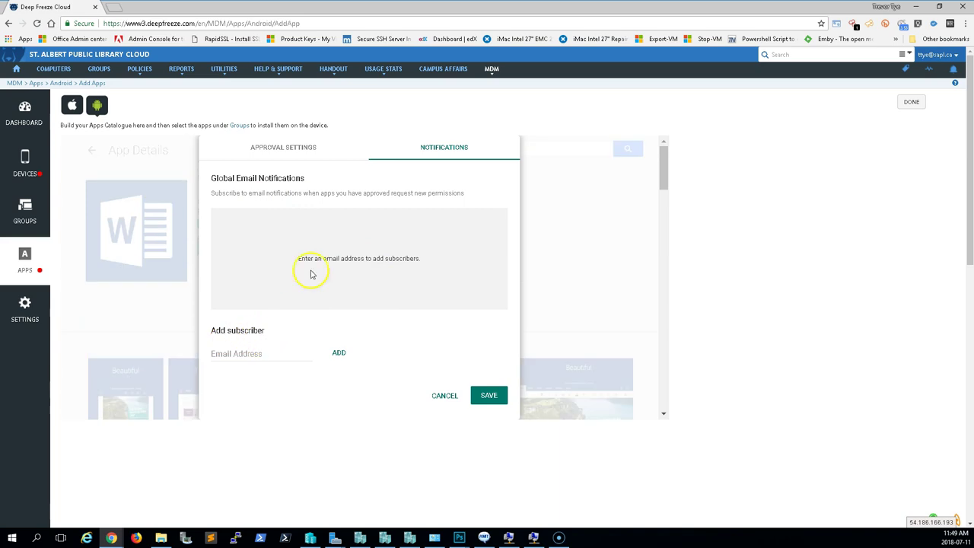
pyautogui.click(449, 396)
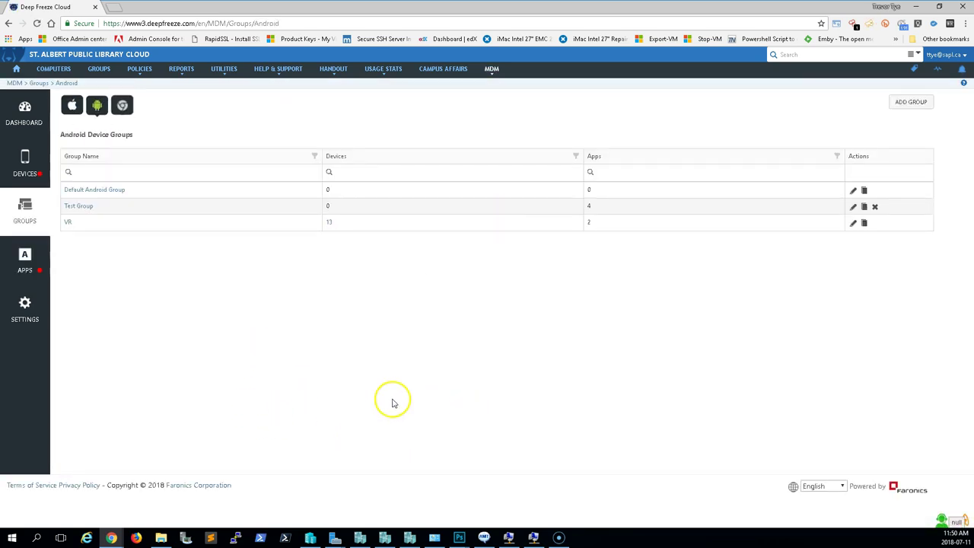
# Step: Tick Microsoft Word on Test Group's Apps tab and save, bringing it to 5 apps
pyautogui.click(84, 207)
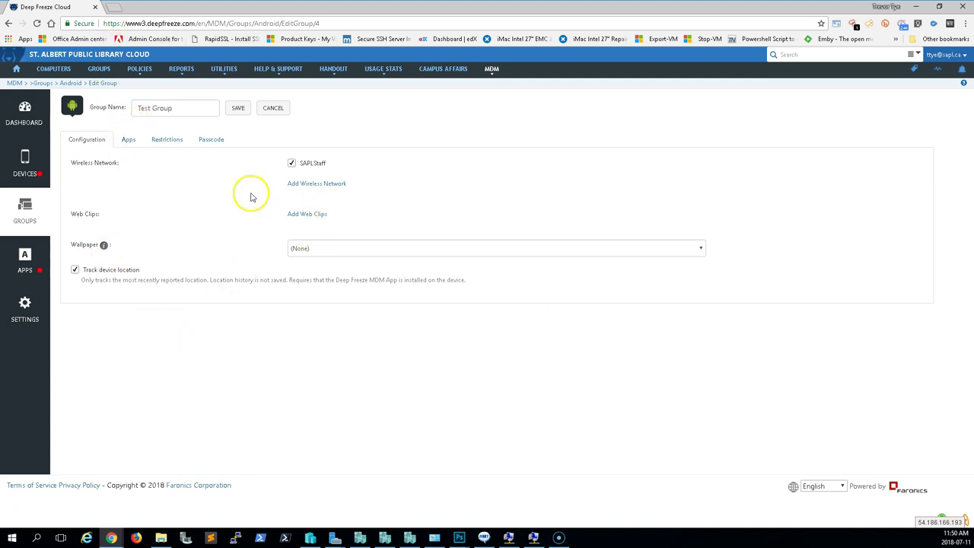
pyautogui.click(124, 144)
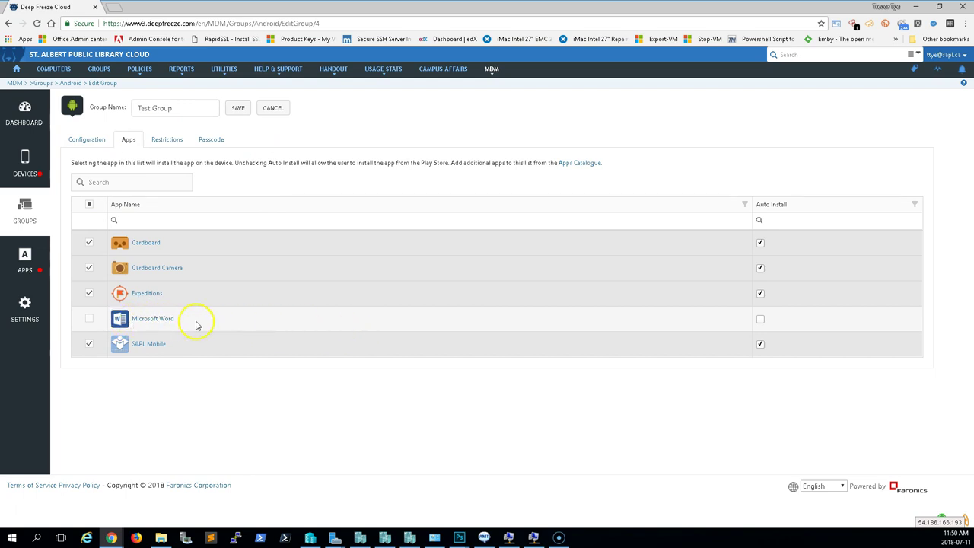
pyautogui.click(88, 320)
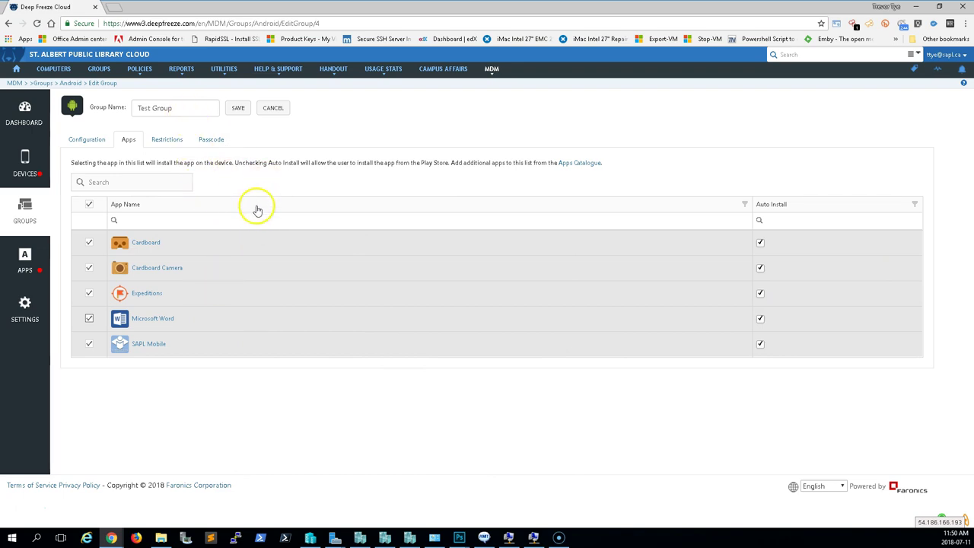
pyautogui.click(236, 110)
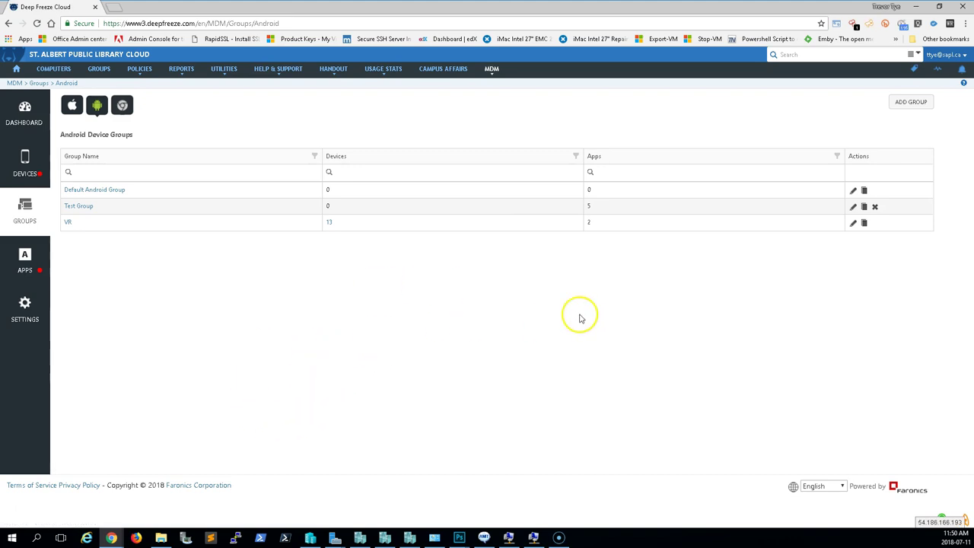
# Step: Reopen Test Group's Apps tab and uncheck Microsoft Word and SAPL Mobile
pyautogui.click(86, 208)
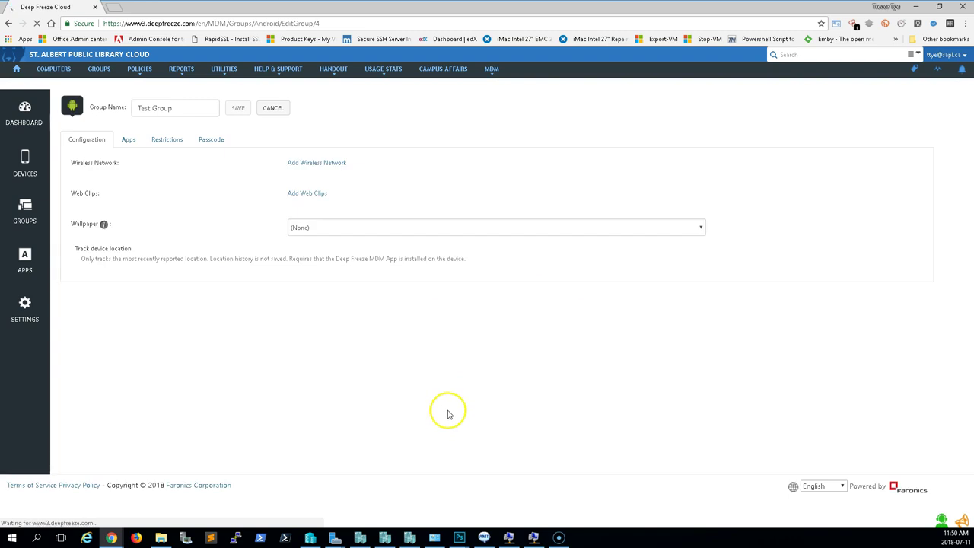
pyautogui.click(129, 140)
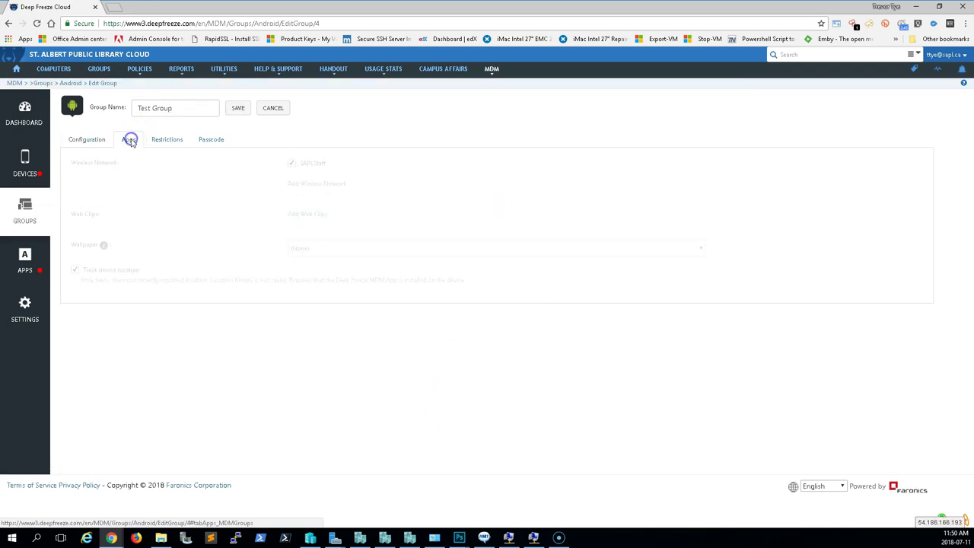
pyautogui.click(89, 319)
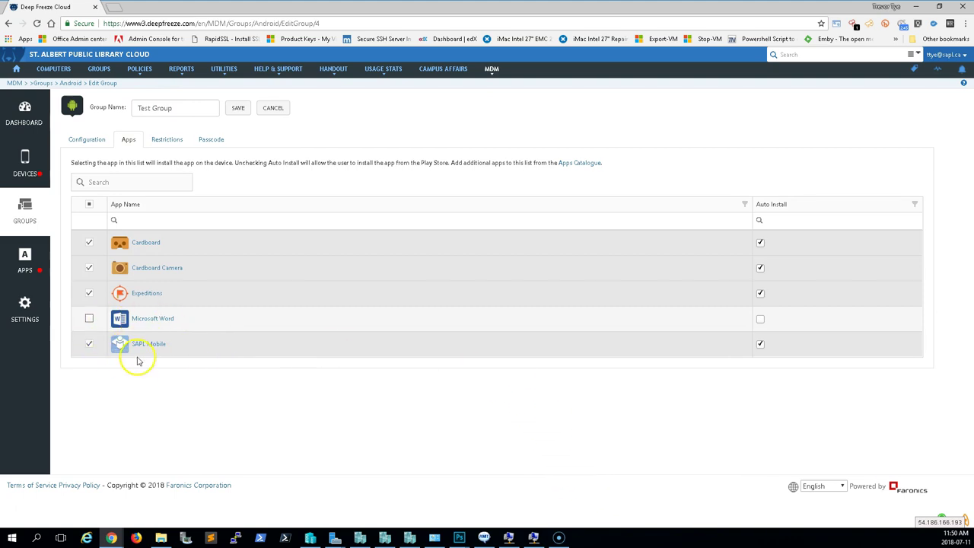
pyautogui.click(86, 344)
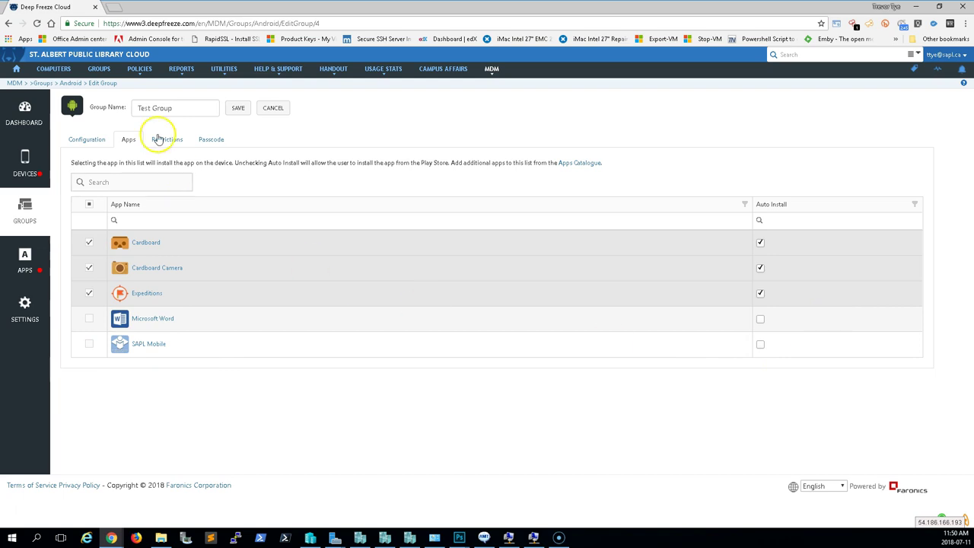